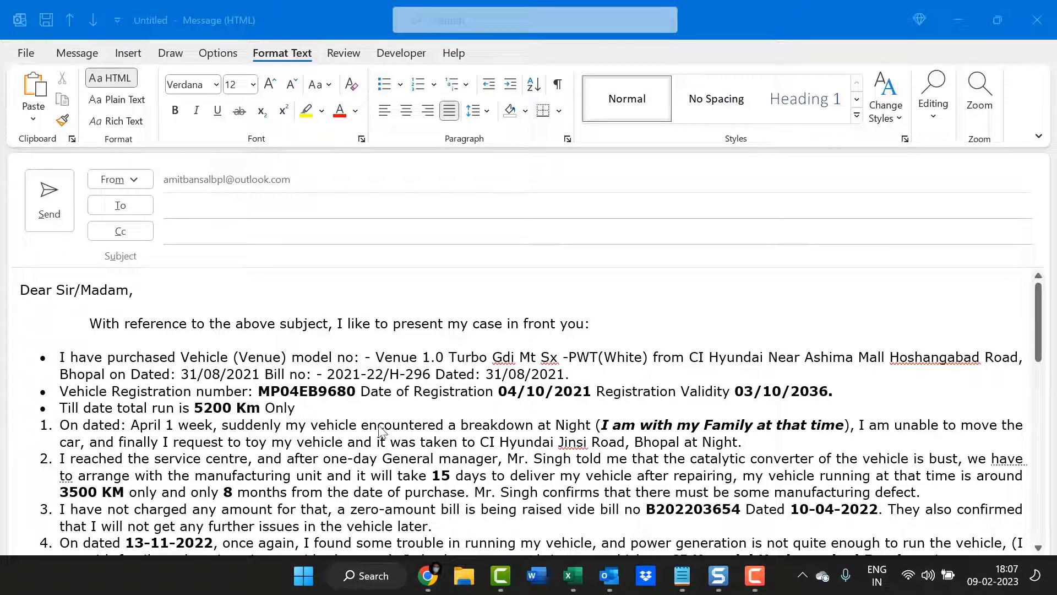
- Select all the complaint email's body text, from greeting to the last numbered point, with Ctrl+A
scroll(435, 413, "down", 2)
scroll(440, 413, "up", 2)
scroll(324, 440, "down", 1)
scroll(325, 440, "up", 1)
left_click(203, 375)
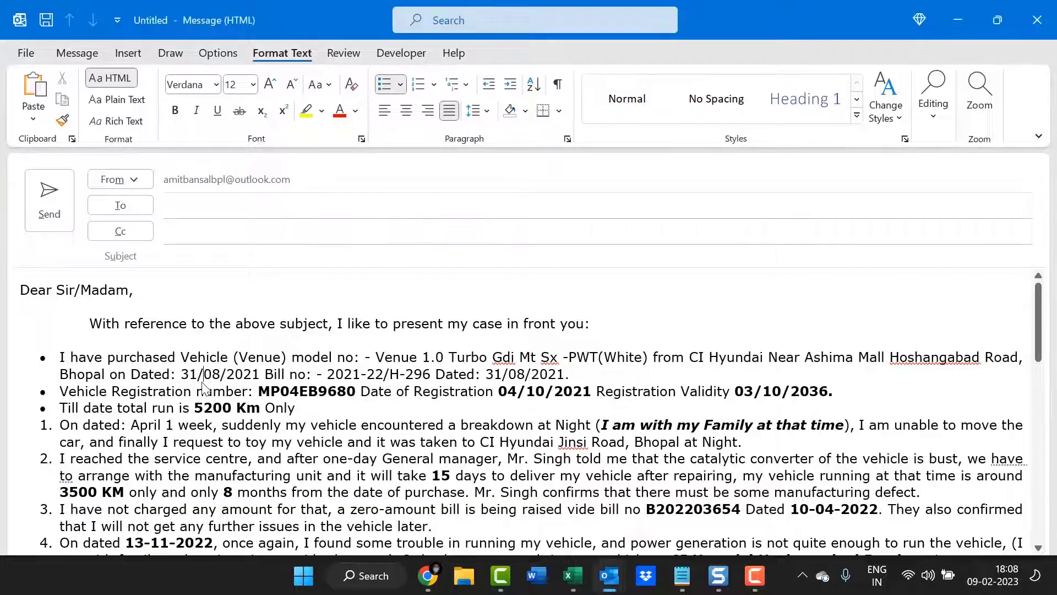
left_click_drag(19, 289, 278, 418)
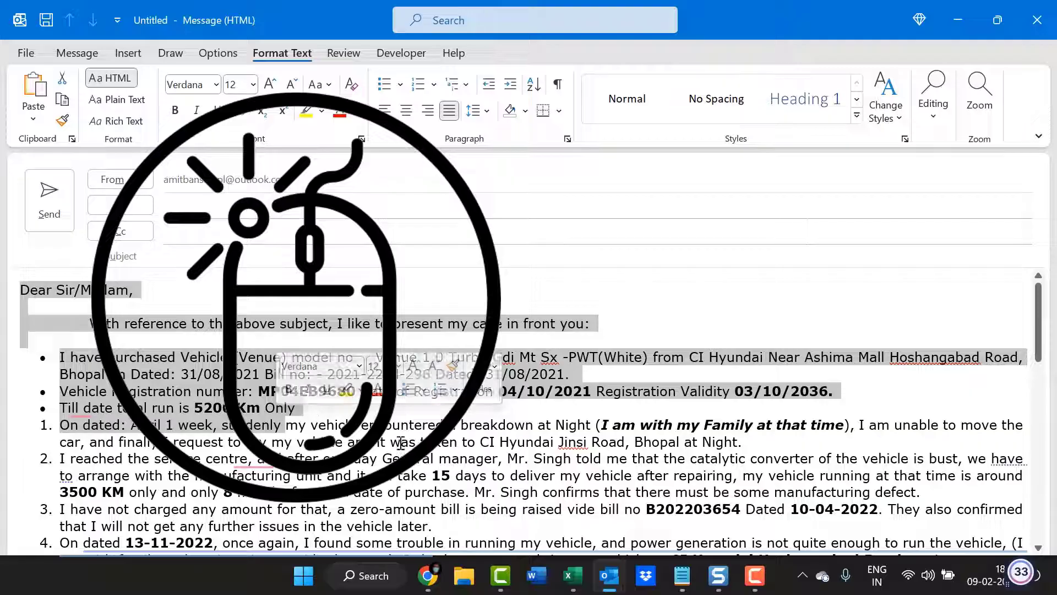
left_click(407, 438)
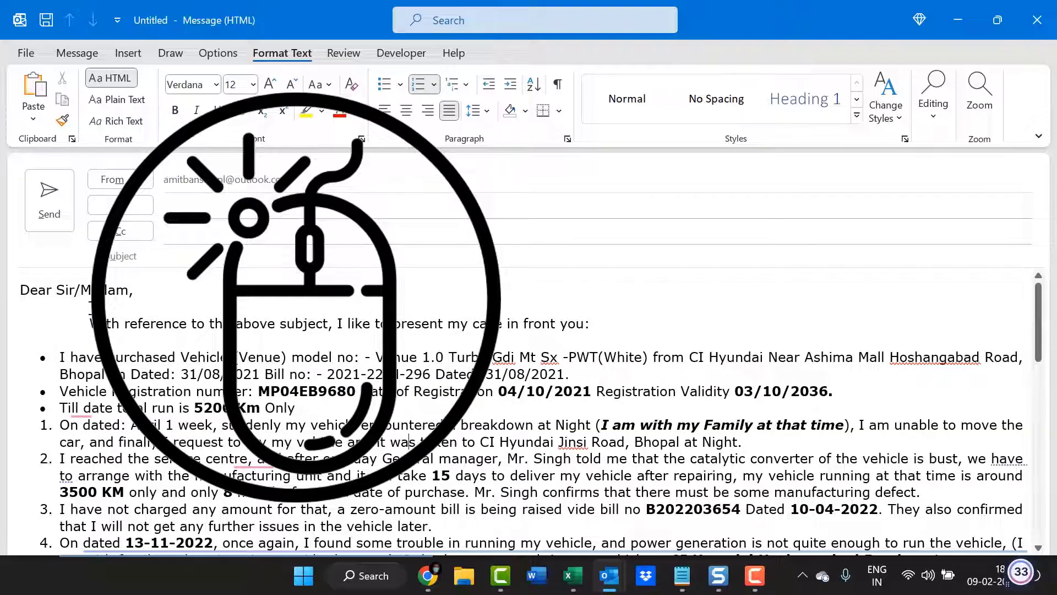
key("ctrl+a")
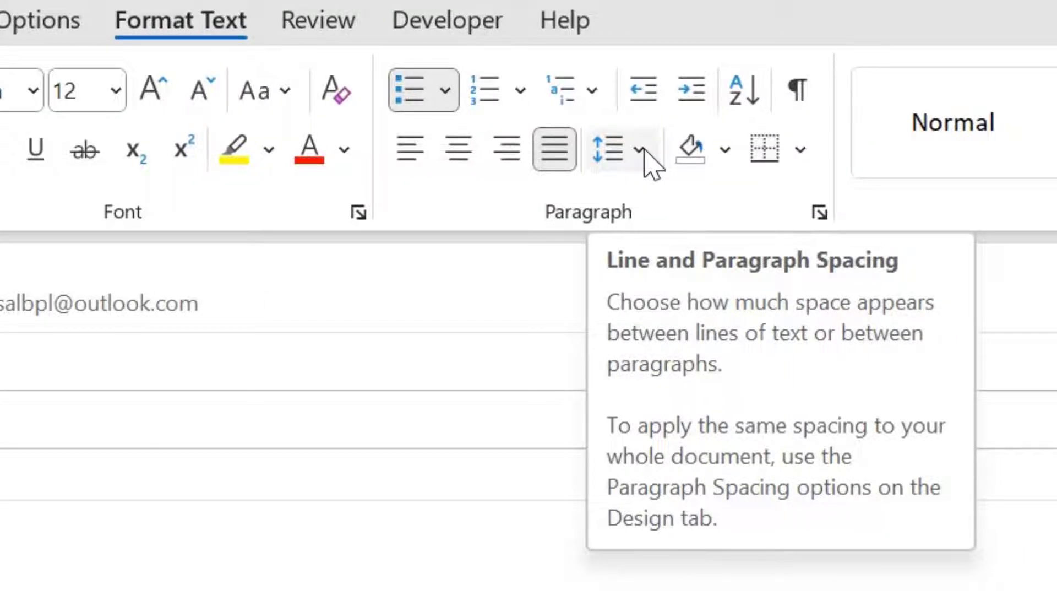
- Apply 1.5 line spacing to the selected email body
left_click(641, 150)
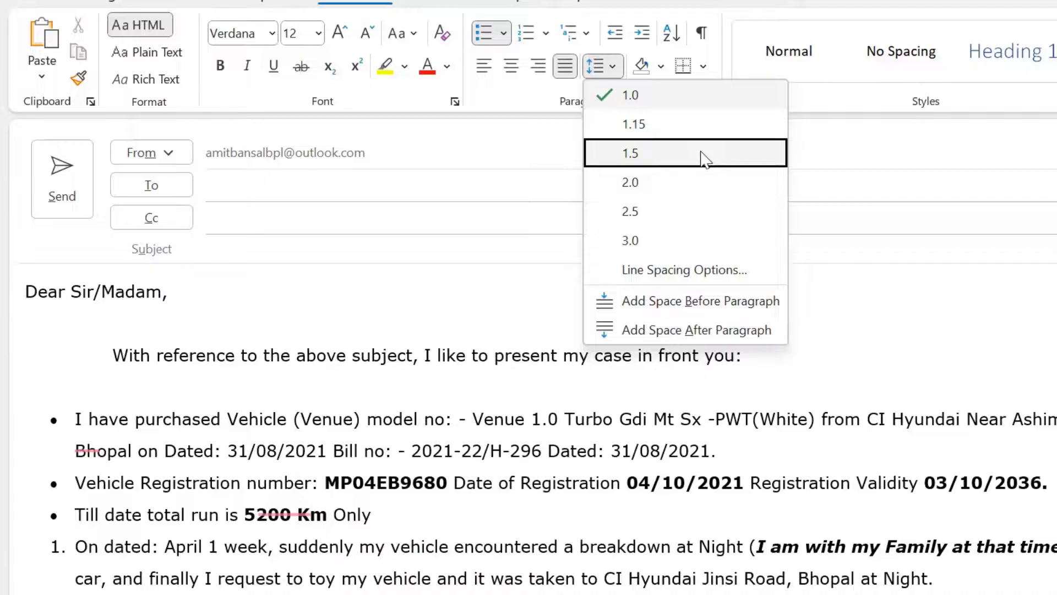
left_click(702, 157)
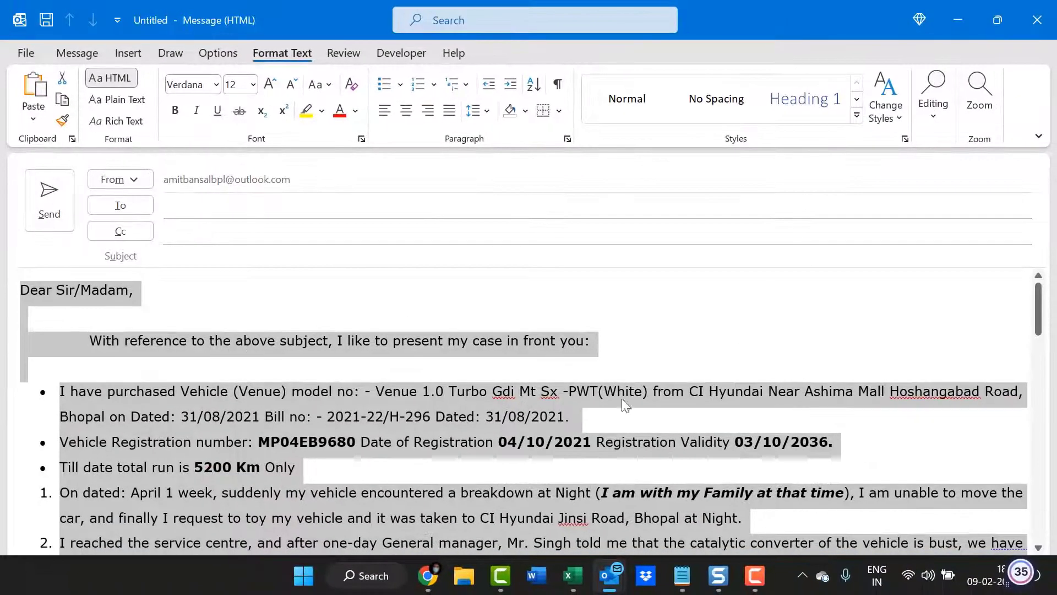
- Scroll through the 1.5-spaced letter to check the spacing, then reopen the spacing choices
scroll(640, 385, "down", 5)
scroll(642, 387, "down", 1)
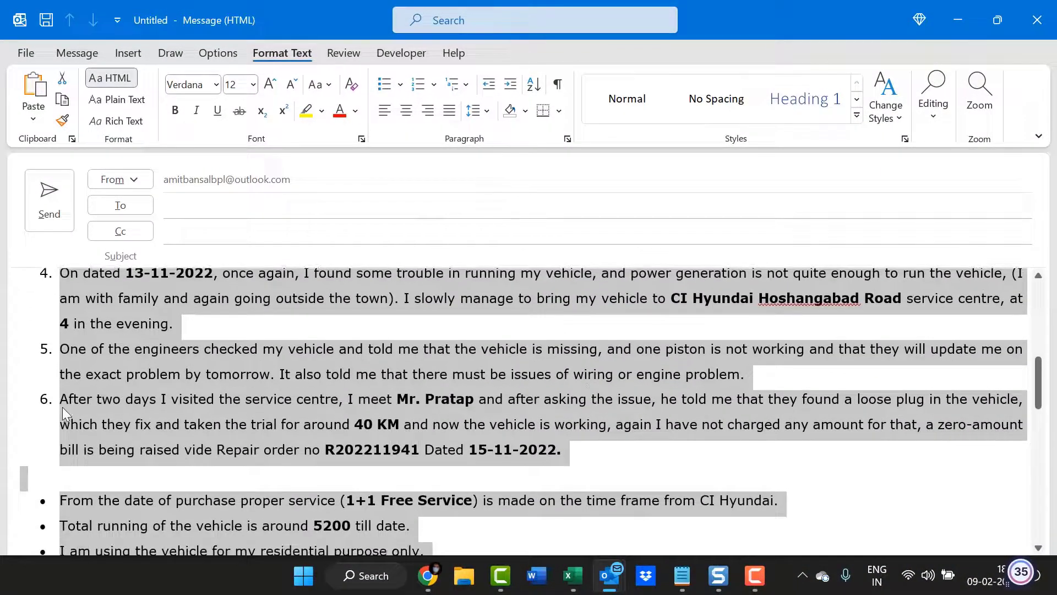
scroll(414, 403, "down", 5)
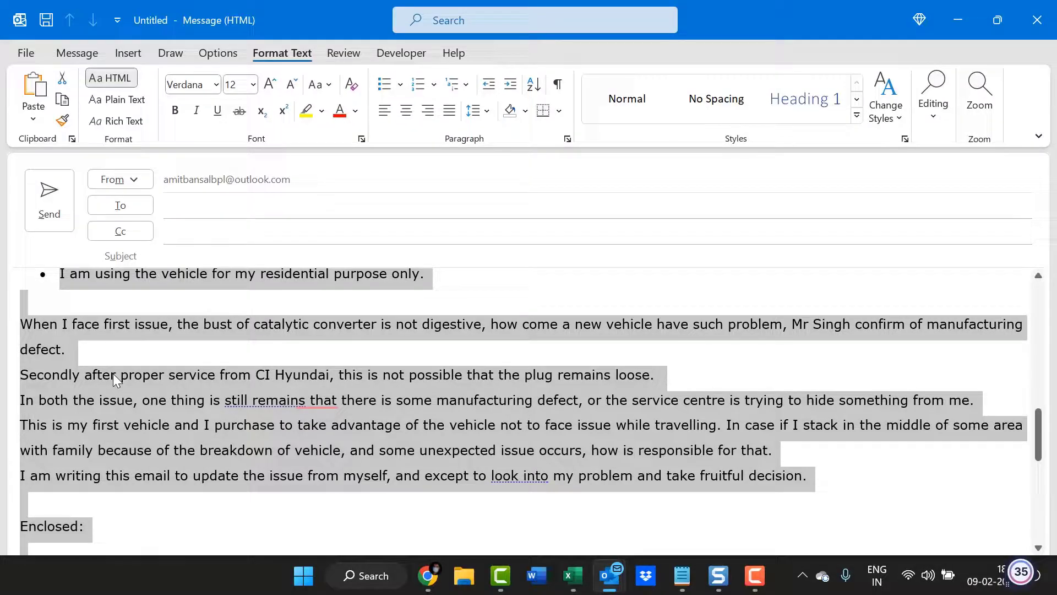
scroll(430, 374, "up", 10)
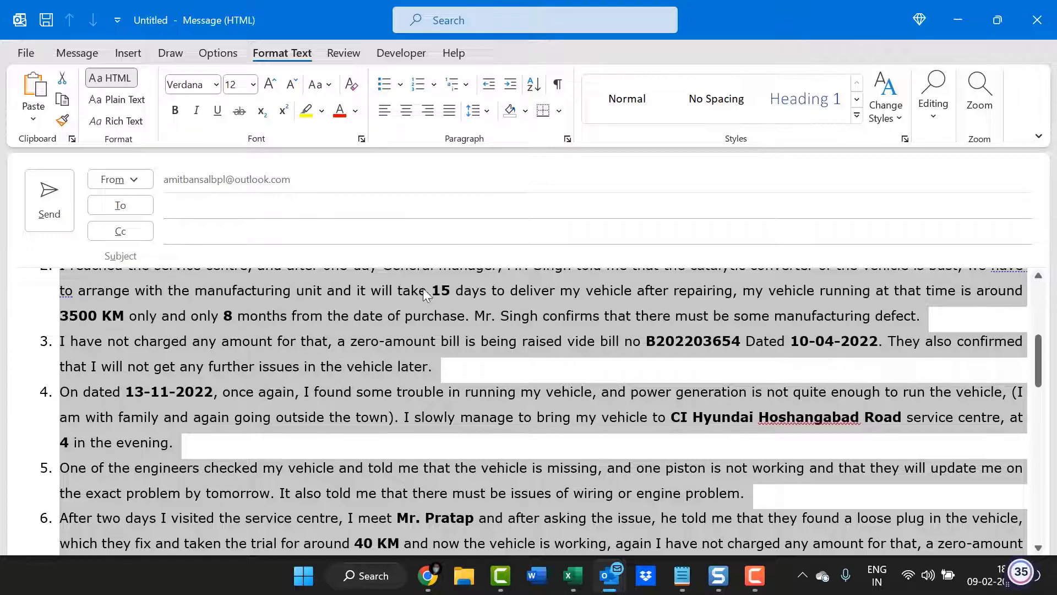
scroll(423, 288, "up", 5)
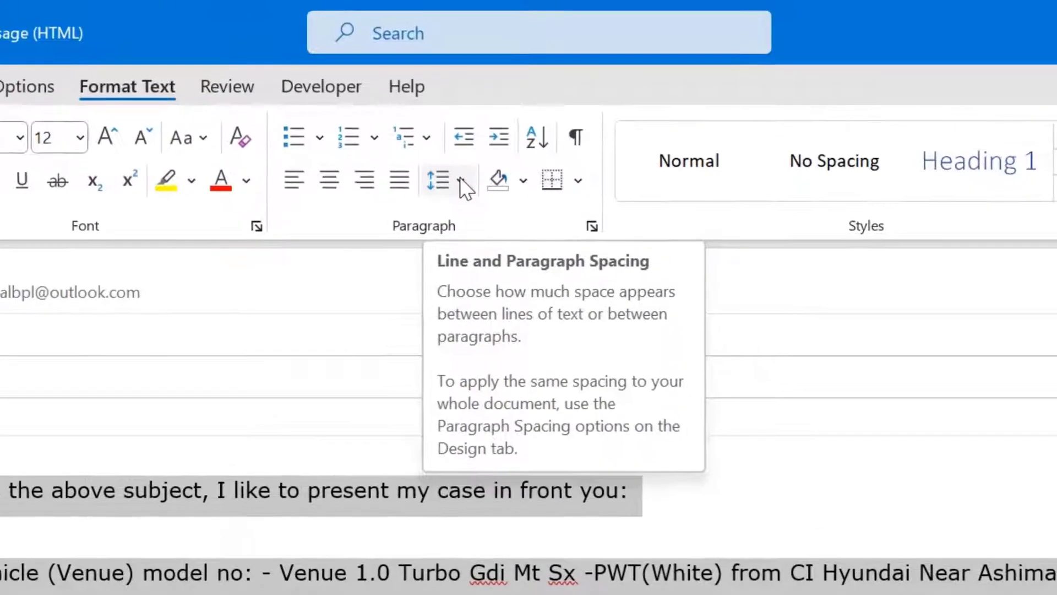
left_click(487, 111)
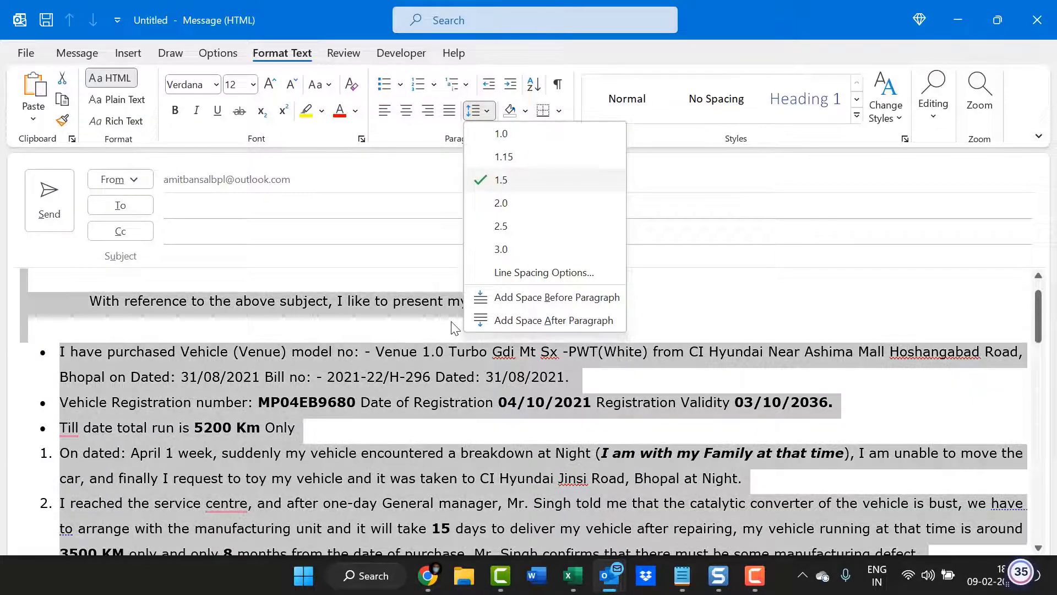
- Add space after each paragraph and scroll through to check the result
left_click(498, 322)
scroll(540, 359, "down", 5)
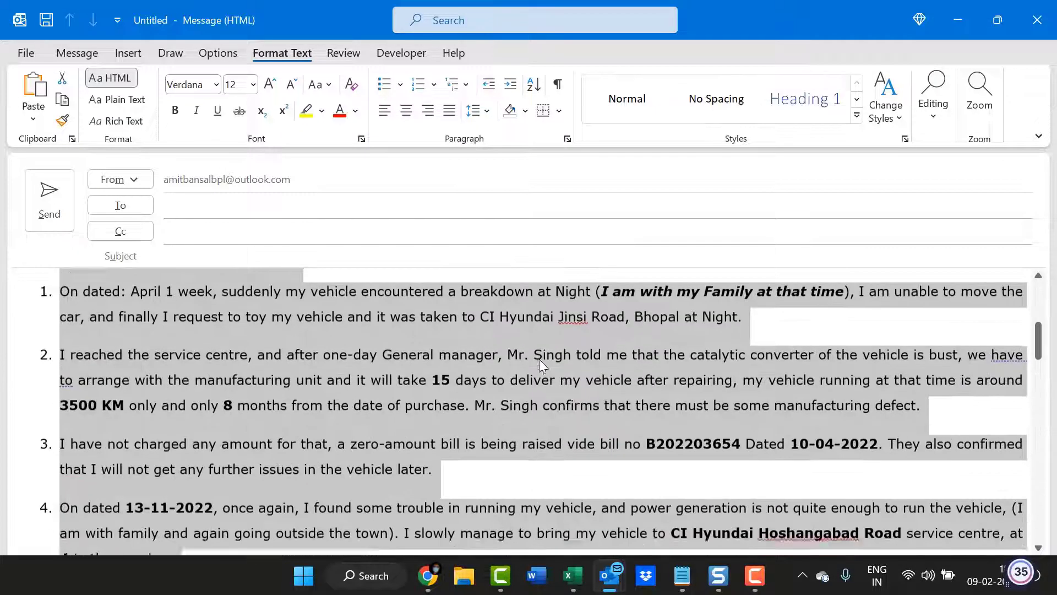
scroll(540, 363, "down", 3)
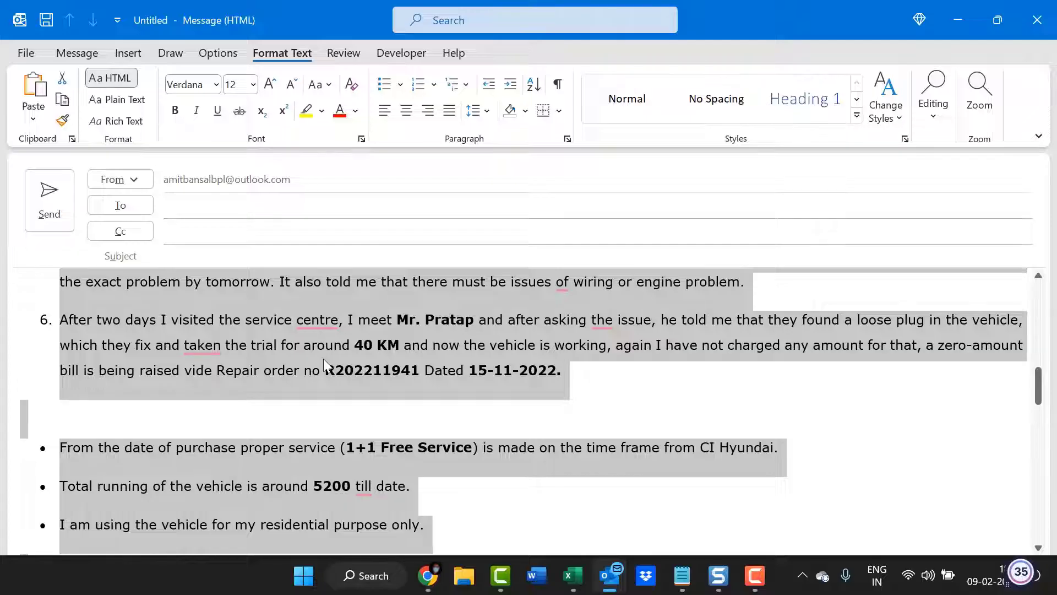
scroll(322, 361, "up", 1)
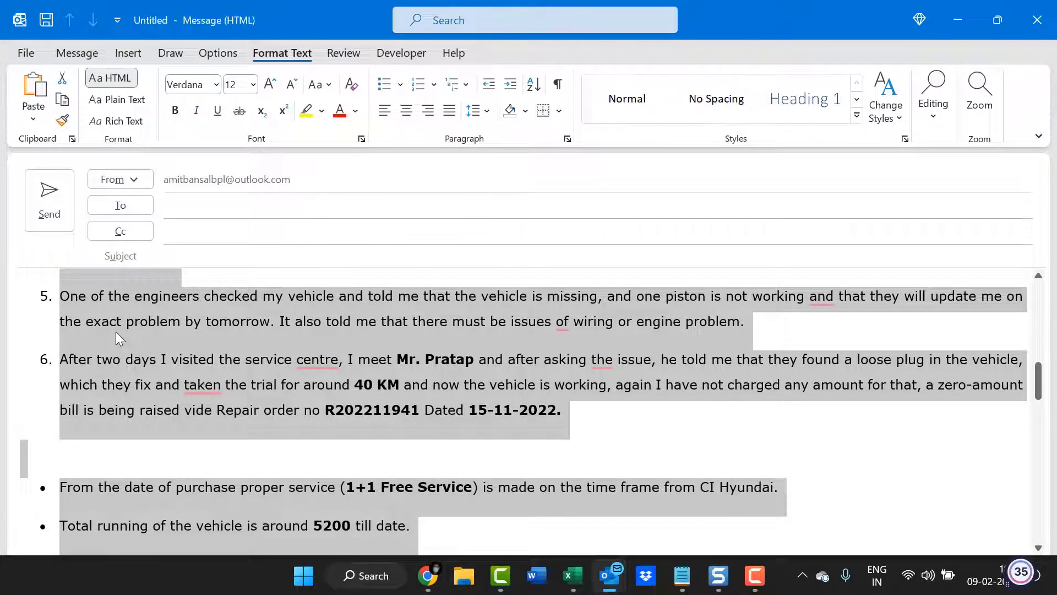
scroll(115, 332, "up", 1)
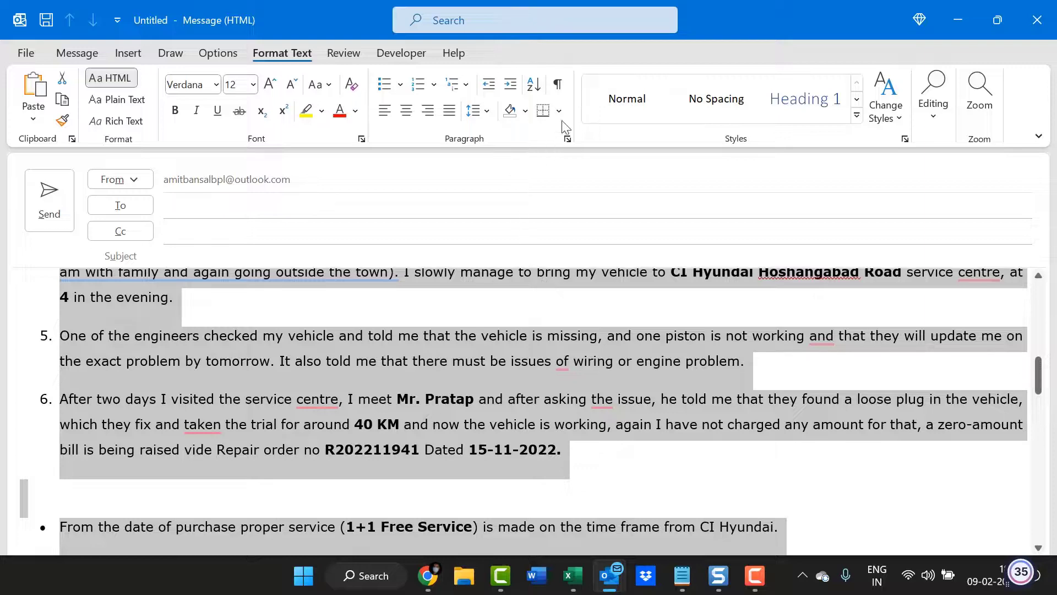
- Remove the space after paragraphs and add space before each paragraph instead
left_click(487, 111)
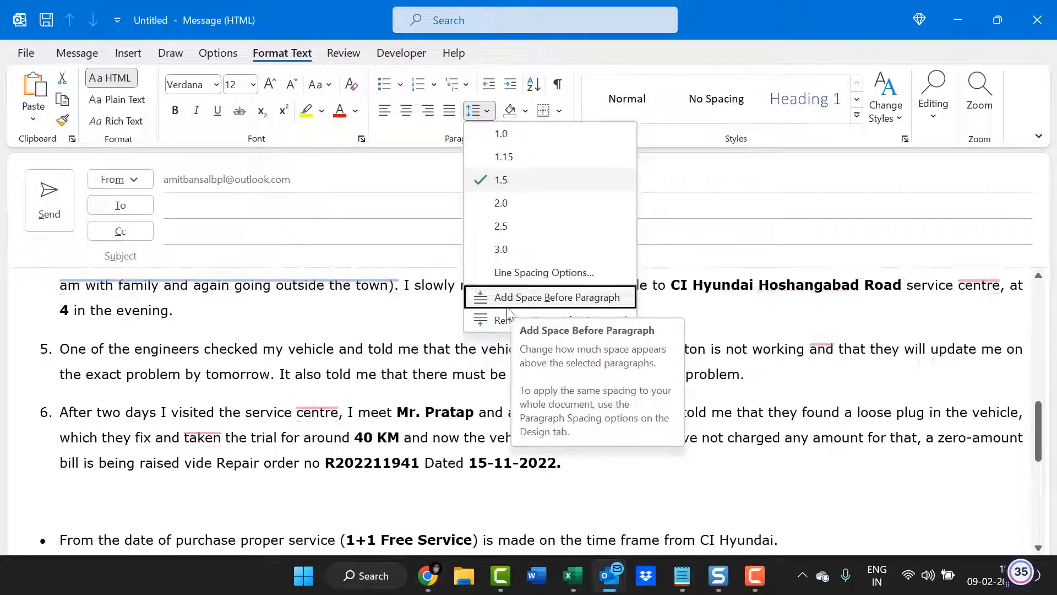
left_click(559, 325)
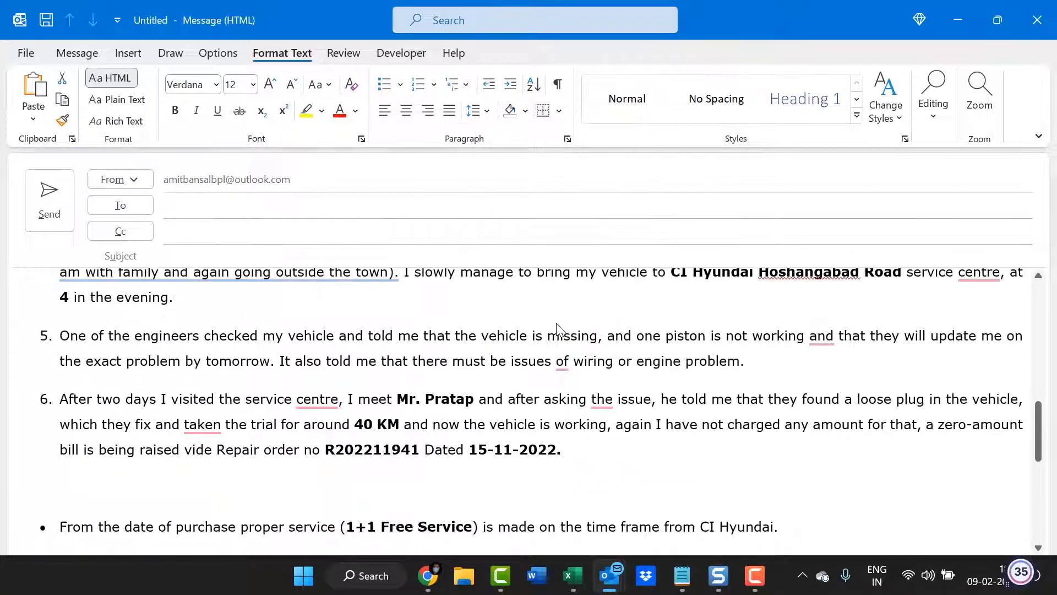
left_click(489, 112)
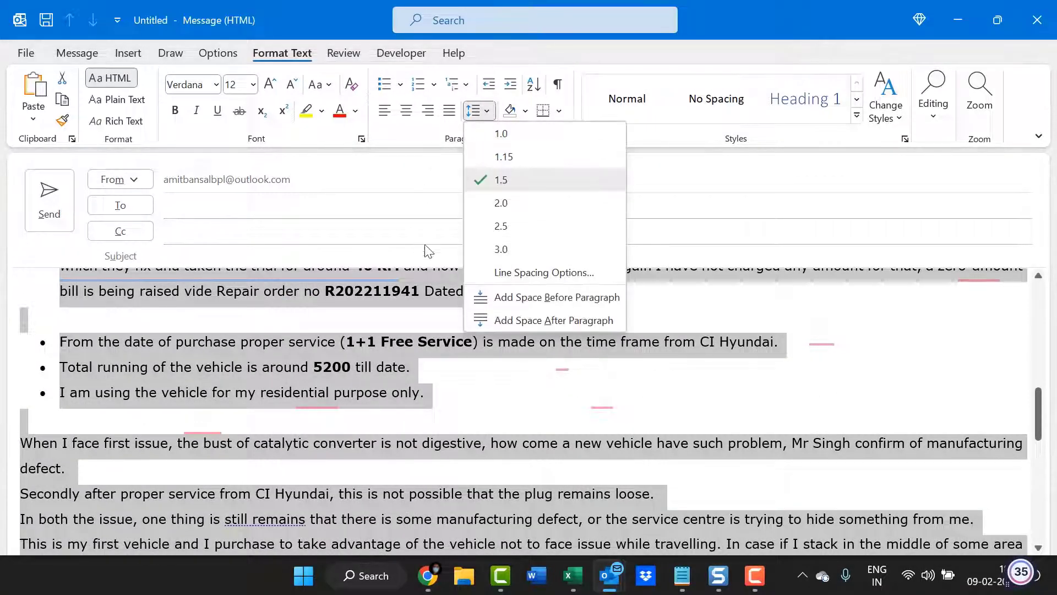
left_click(547, 298)
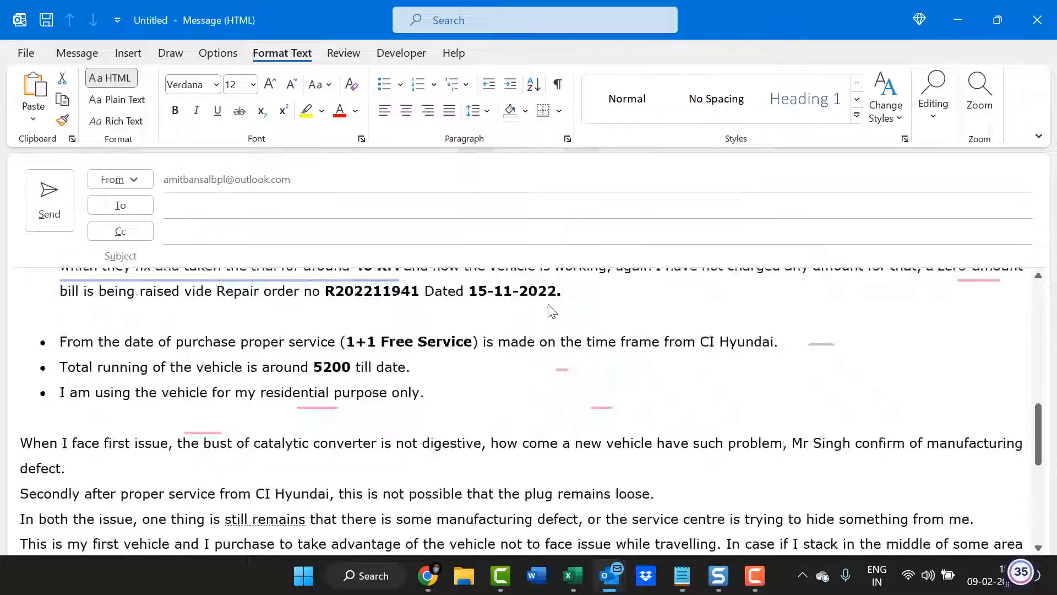
scroll(488, 365, "down", 5)
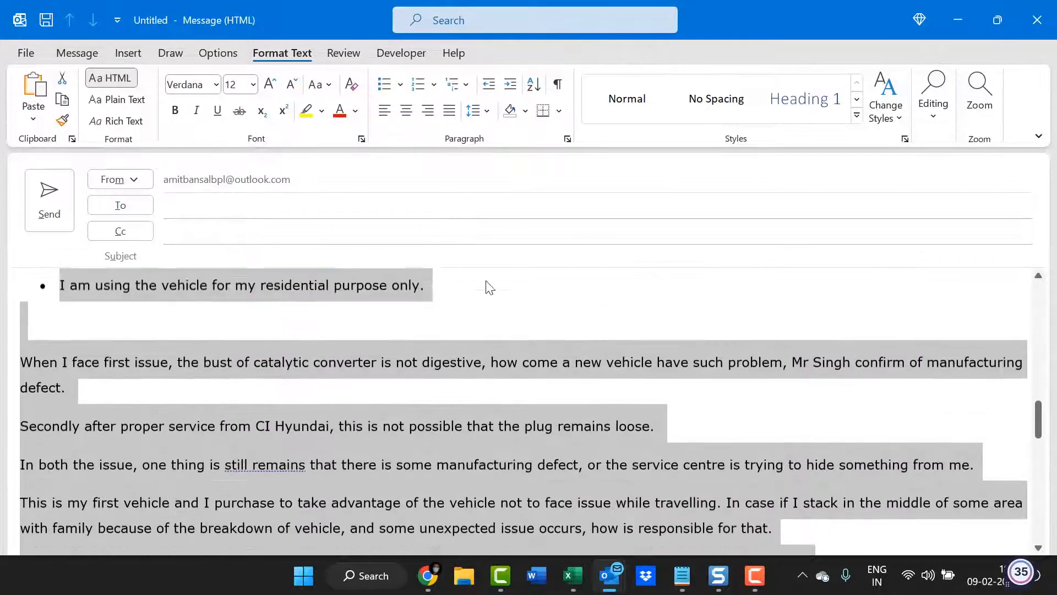
left_click(487, 112)
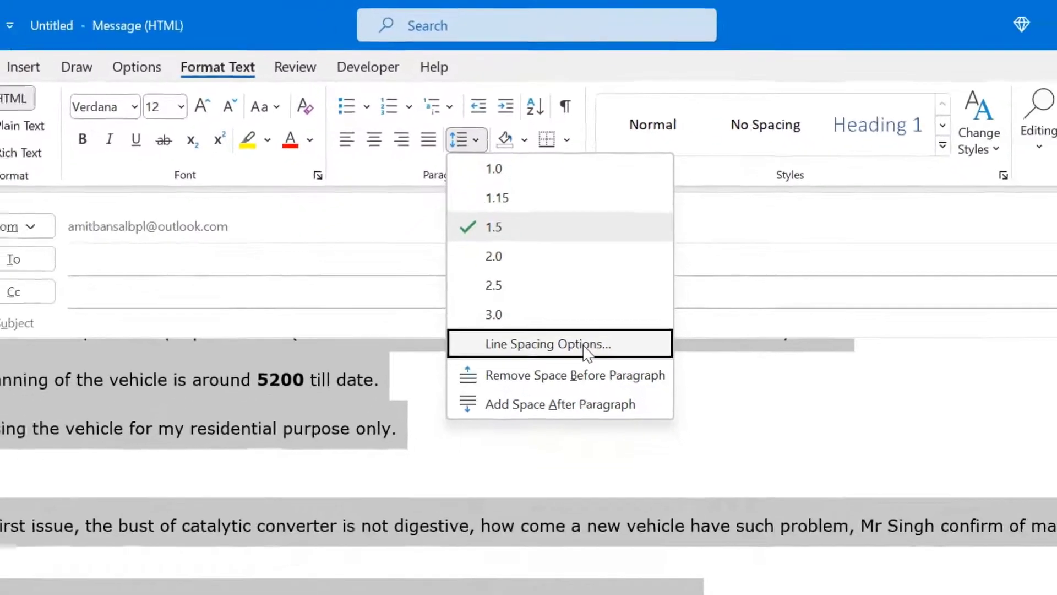
- In the Paragraph dialog, set spacing Before to 6 pt and After to 12 pt
left_click(610, 426)
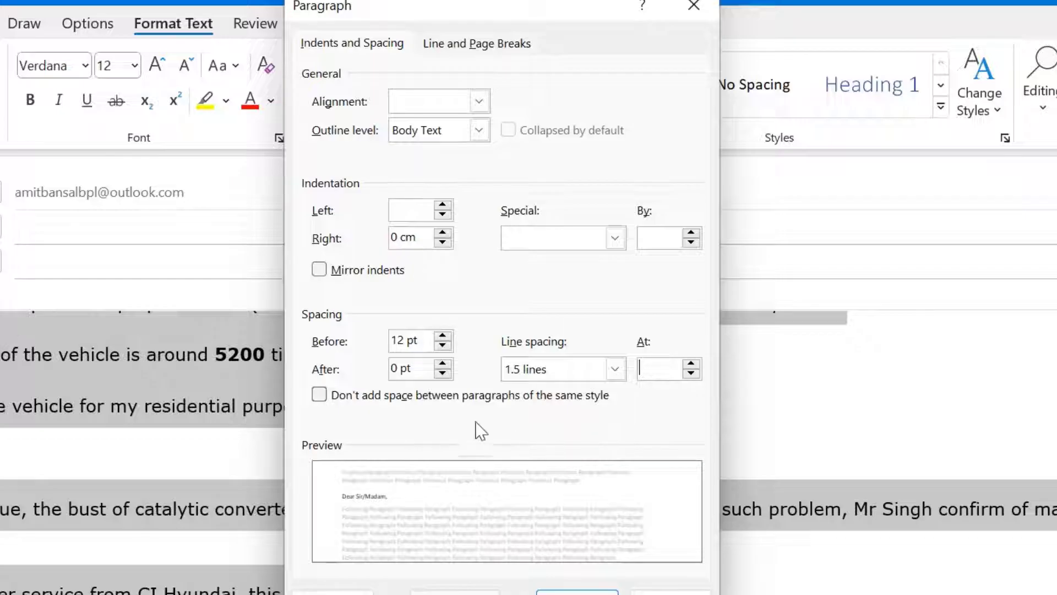
left_click(442, 336)
left_click(442, 336)
left_click(442, 335)
left_click(442, 336)
left_click(442, 336)
left_click(442, 336)
left_click(442, 335)
left_click(442, 345)
left_click(442, 346)
left_click(442, 345)
left_click(442, 346)
left_click(442, 345)
left_click(442, 345)
left_click(442, 345)
left_click(442, 345)
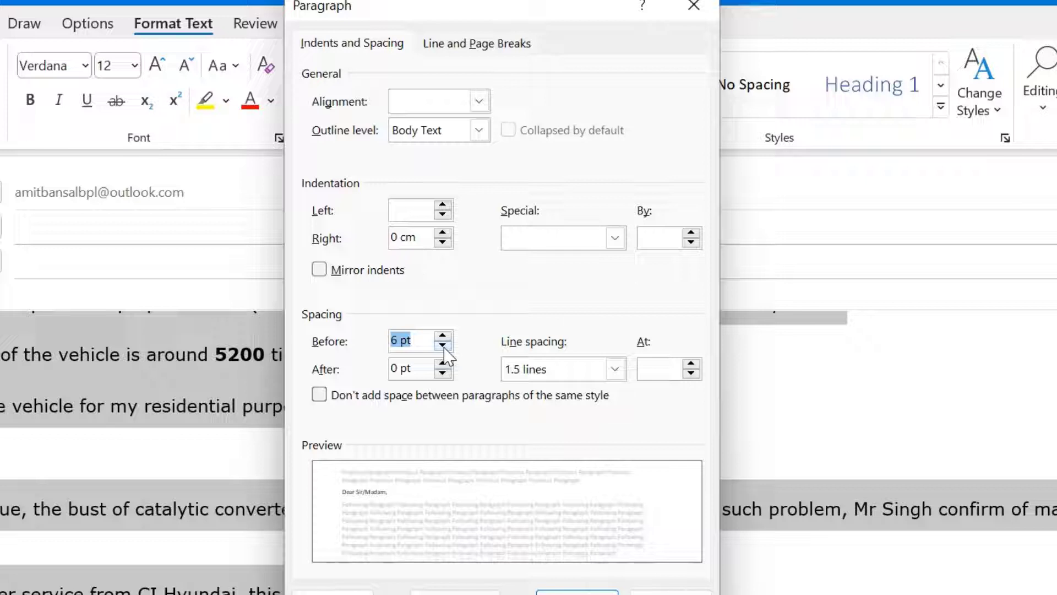
left_click(442, 335)
left_click(442, 336)
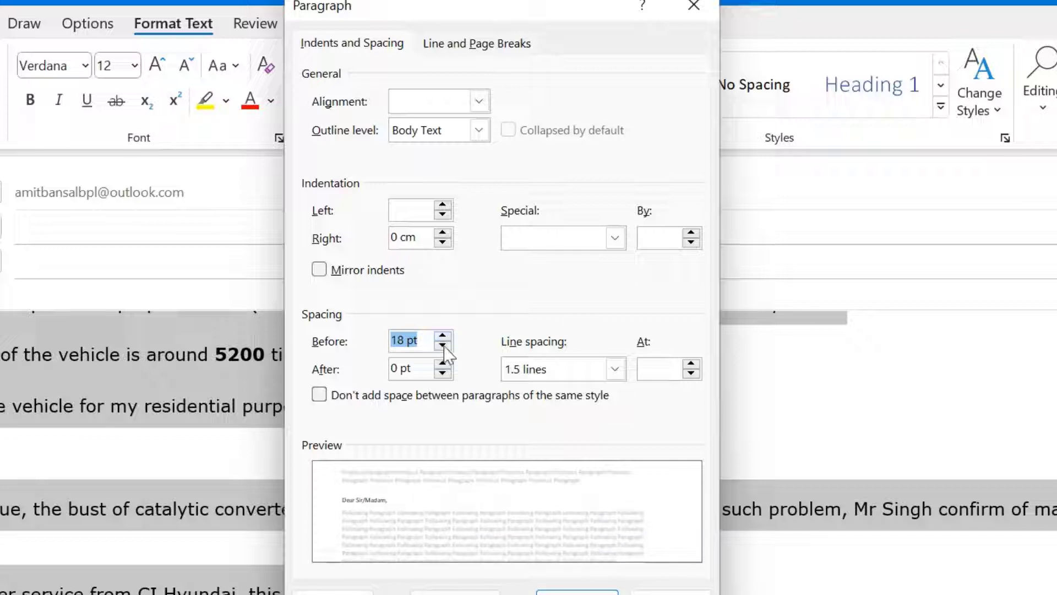
left_click(442, 345)
left_click(442, 345)
left_click(442, 364)
left_click(442, 364)
left_click(442, 364)
left_click(442, 364)
left_click(442, 373)
left_click(442, 373)
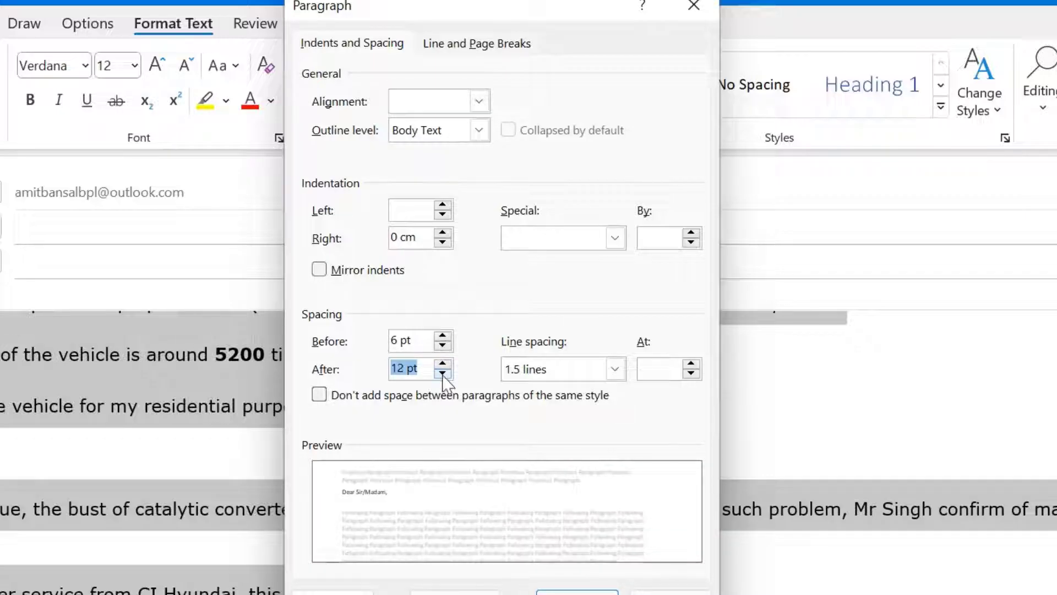
- Set the line spacing to At least with a value of 15 pt
left_click(612, 368)
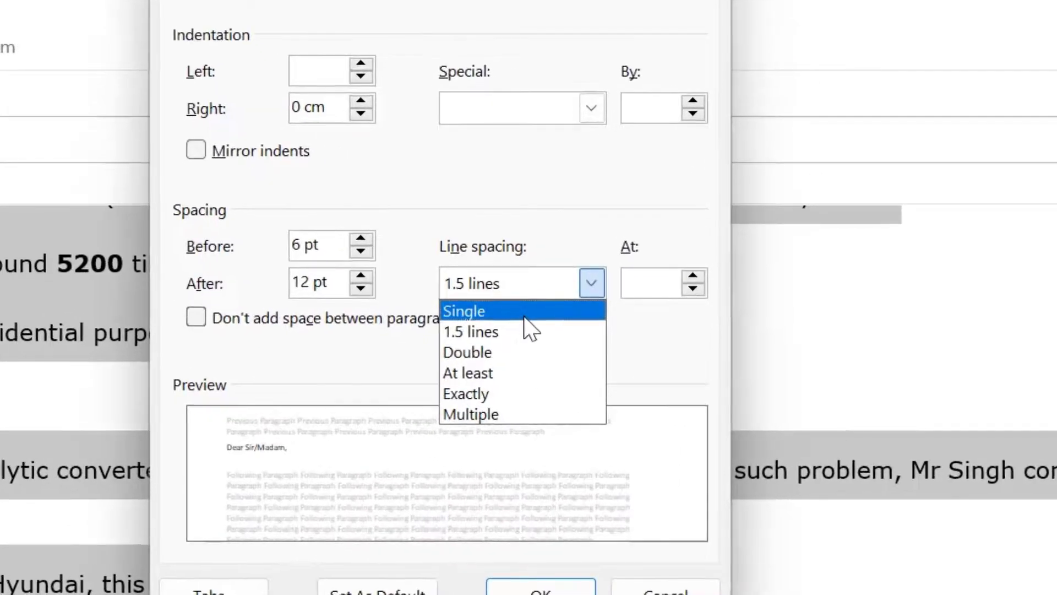
left_click(524, 316)
left_click(584, 283)
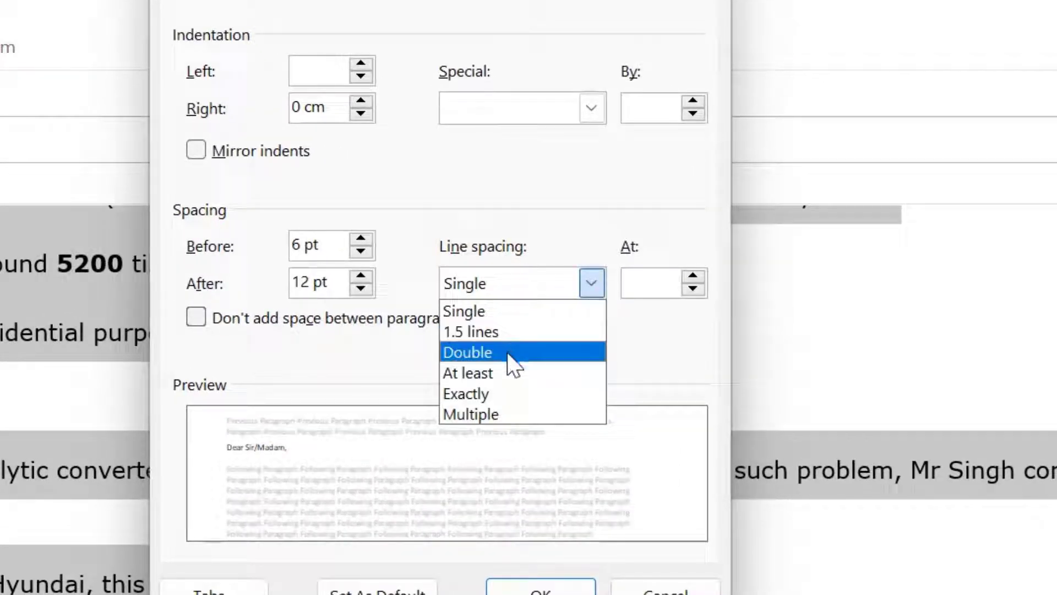
left_click(498, 414)
left_click(558, 287)
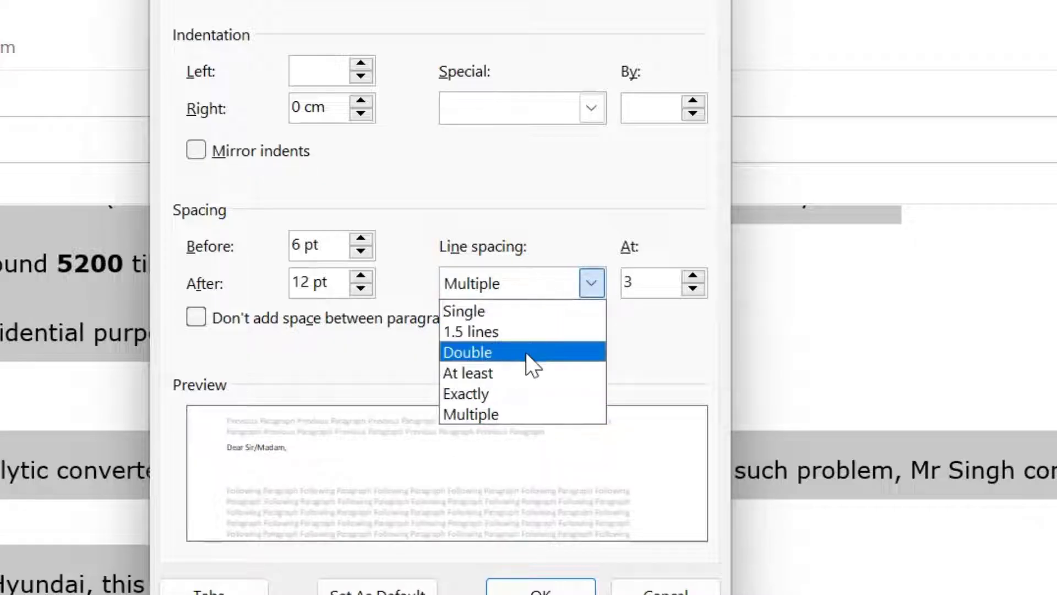
left_click(507, 370)
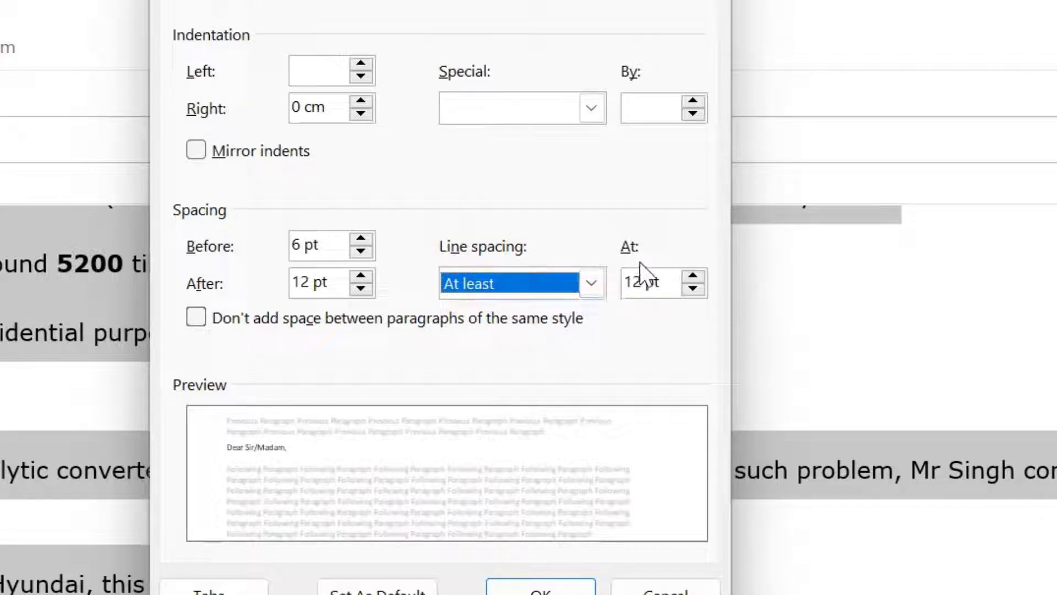
left_click(693, 275)
left_click(692, 276)
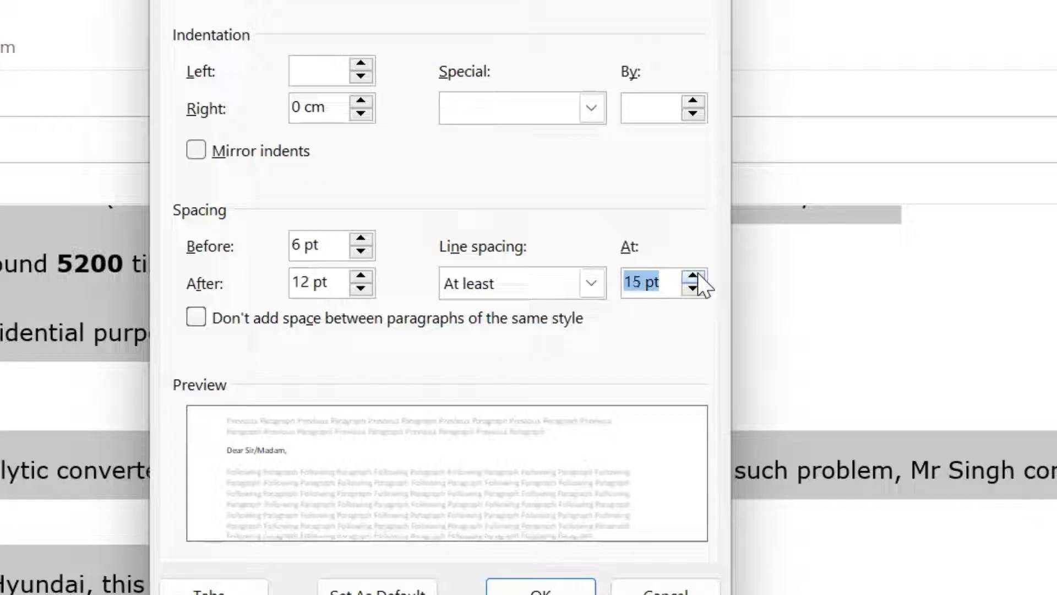
left_click(693, 275)
left_click(692, 287)
left_click(692, 289)
left_click(693, 289)
left_click(693, 289)
left_click(692, 288)
left_click(693, 289)
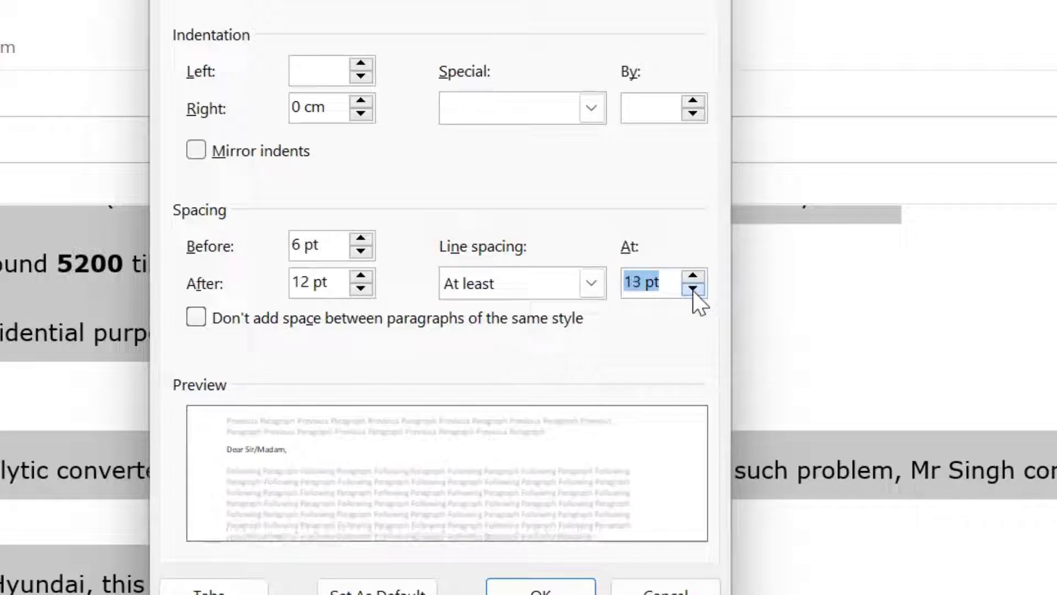
left_click(697, 274)
left_click(697, 274)
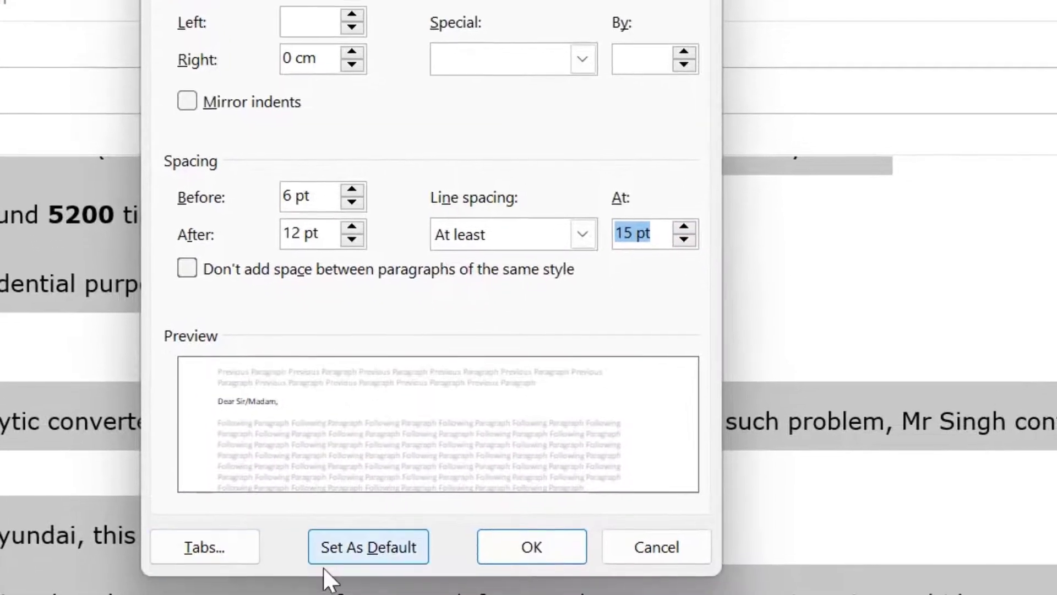
left_click(531, 590)
- Apply the 6 pt before, 12 pt after, at-least 15 pt spacing and review the letter
left_click(573, 497)
scroll(212, 386, "down", 3)
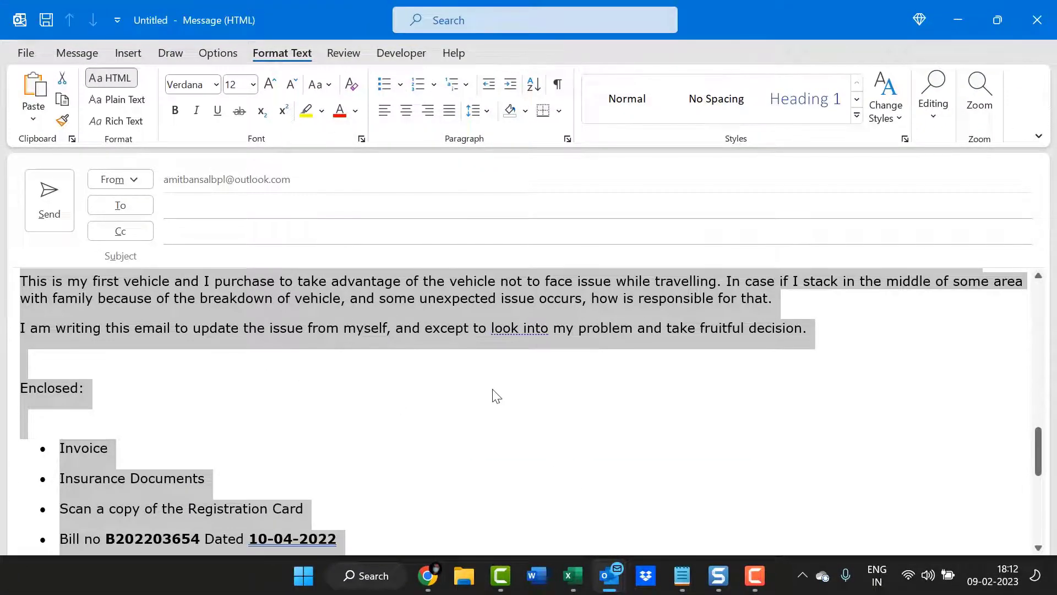
scroll(494, 389, "up", 15)
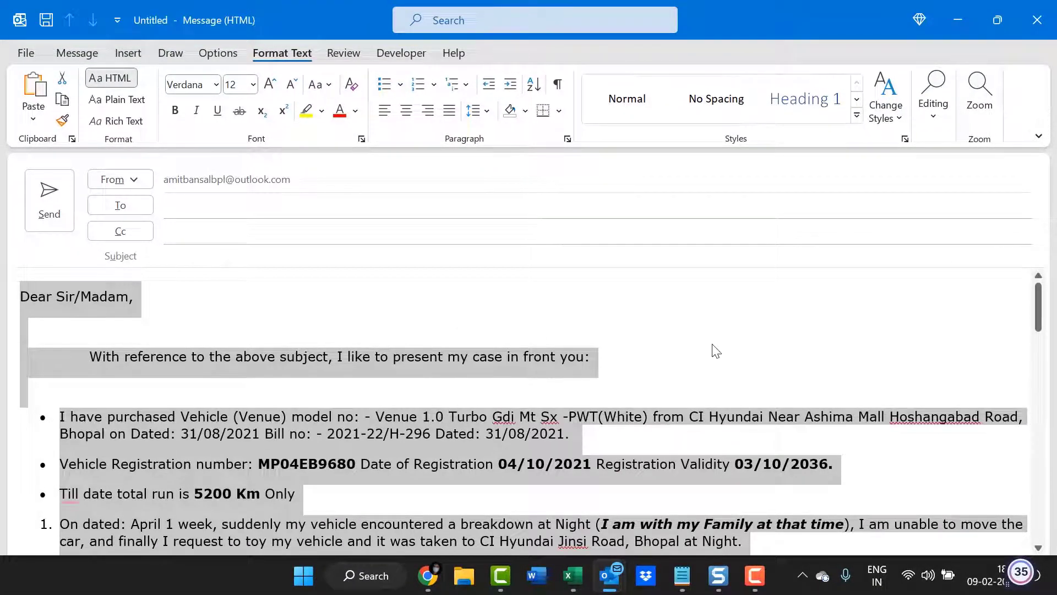
left_click(712, 353)
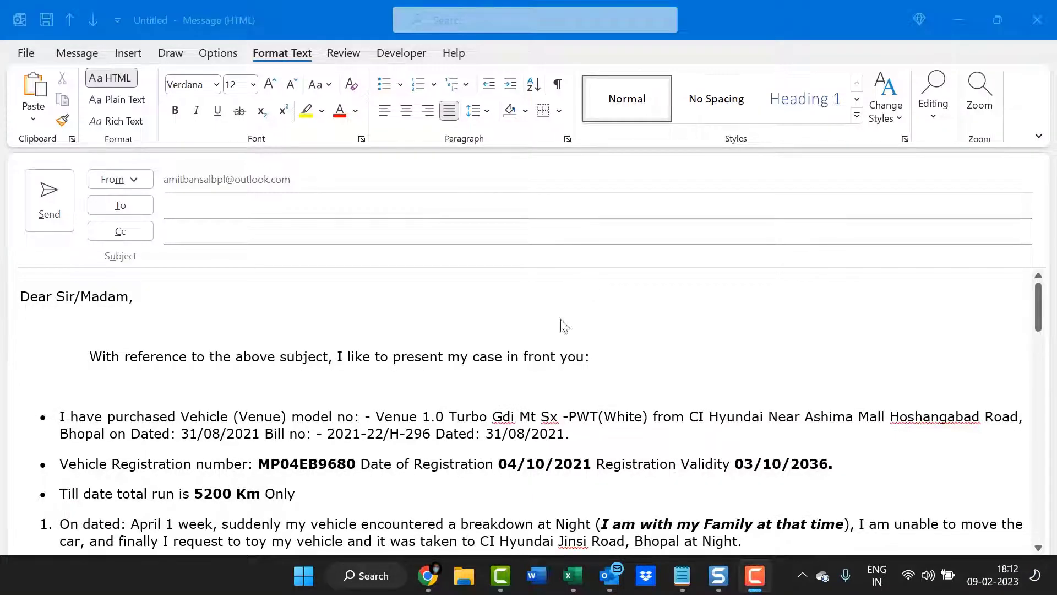
scroll(451, 428, "down", 2)
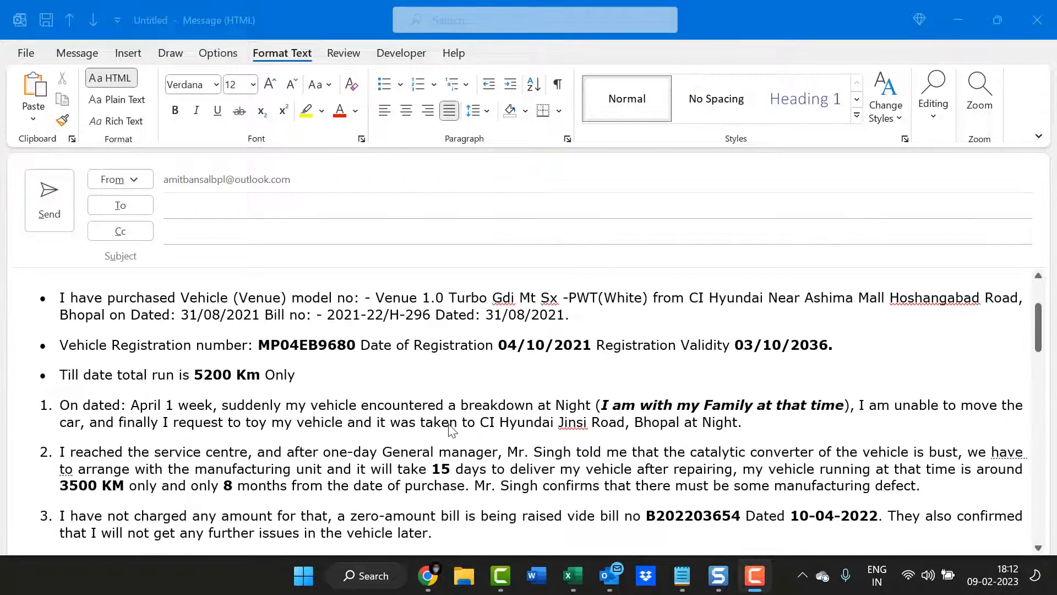